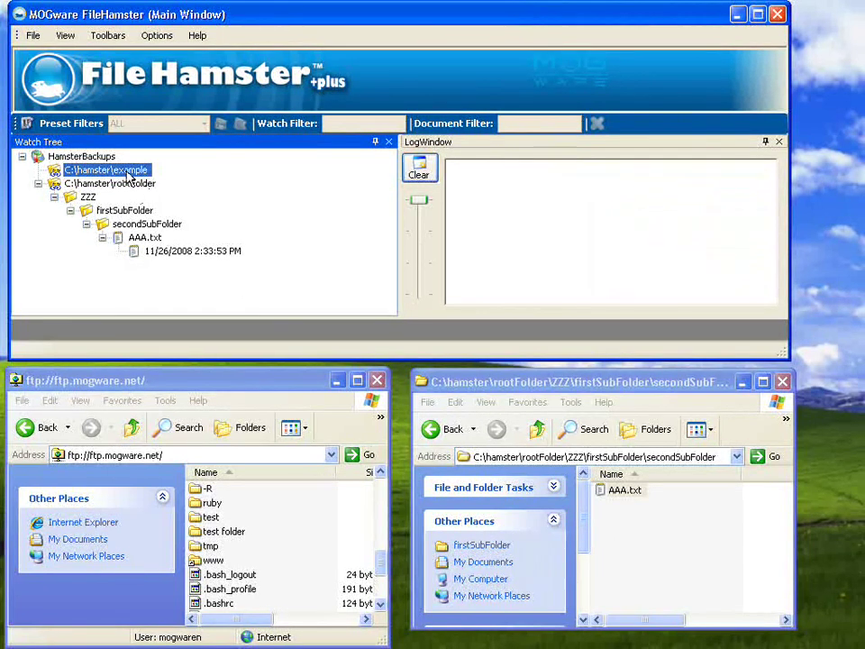
Select the C:\hamster\example watch after switching between it and the rootFolder watch.
{"action": "left_click", "coordinate": [125, 184]}
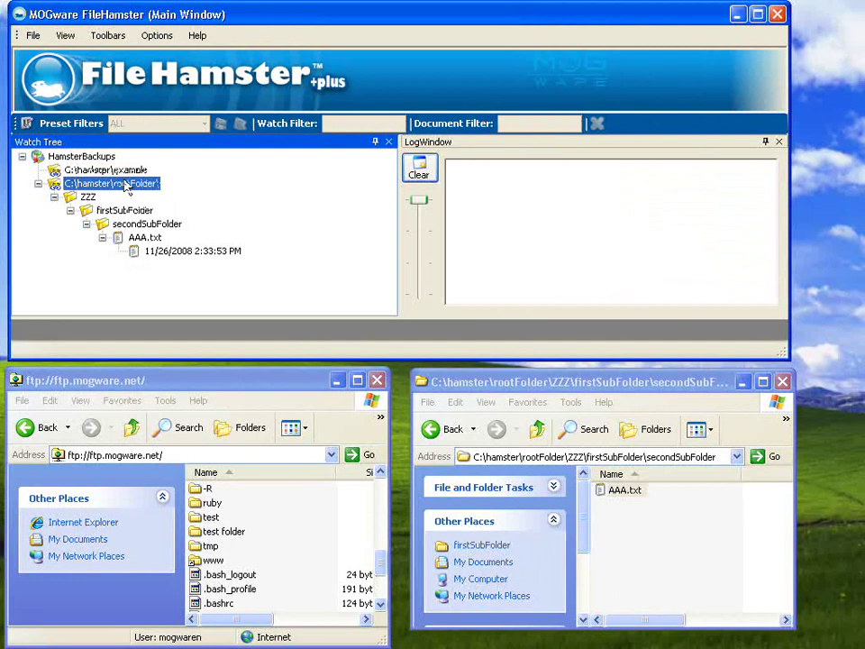
{"action": "left_click", "coordinate": [133, 171]}
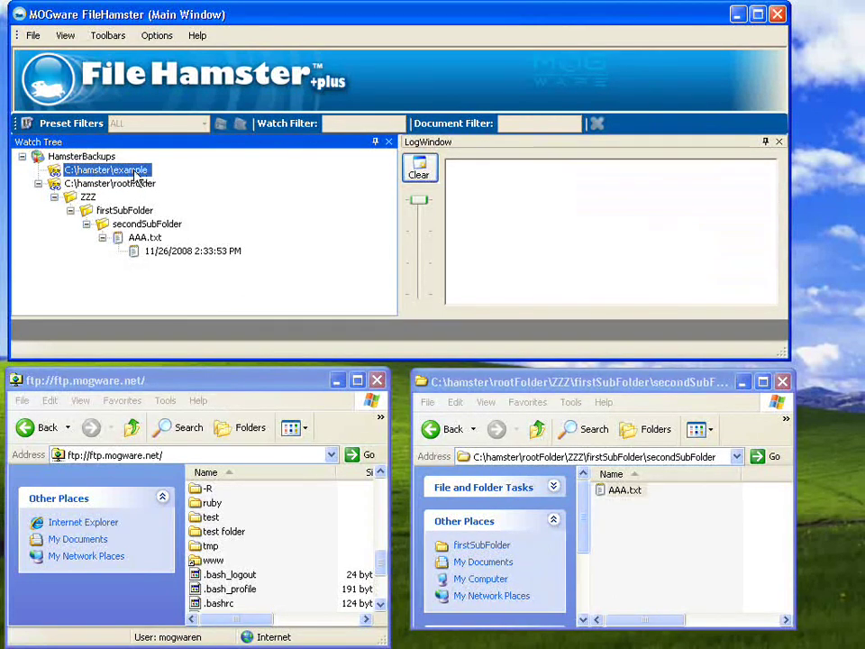
{"action": "left_click", "coordinate": [141, 185]}
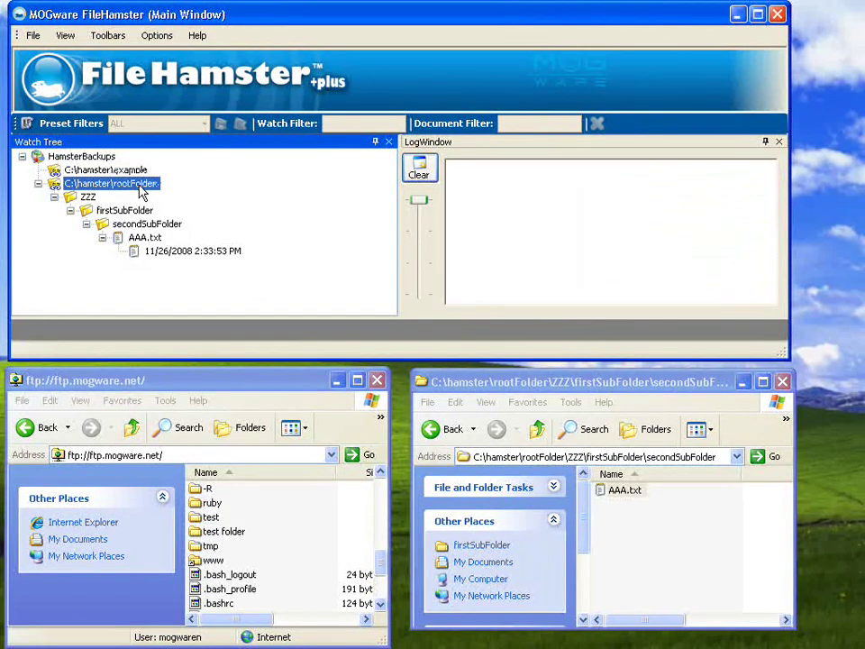
{"action": "left_click", "coordinate": [131, 172]}
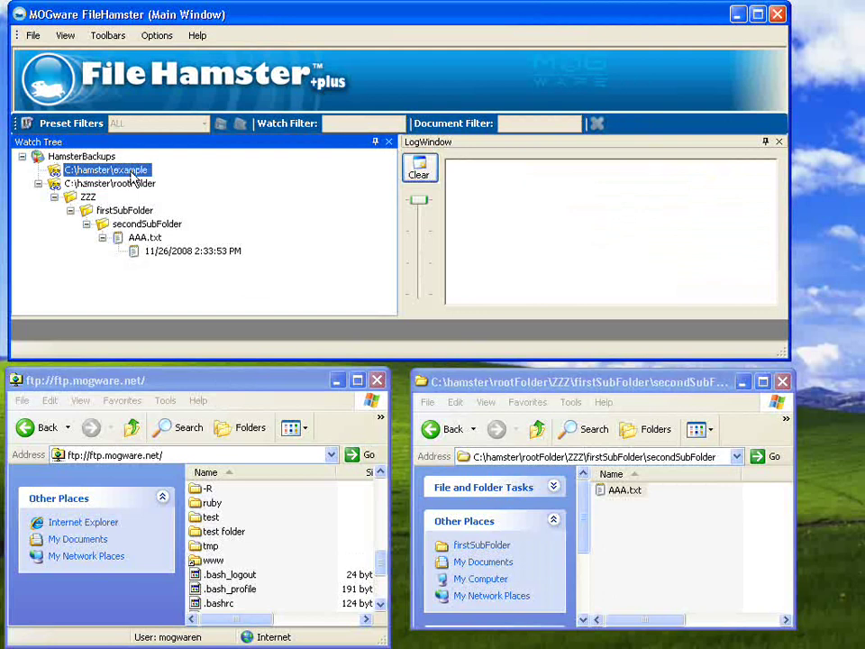
In the example watch's FtpPlugin options, set AutoUpload to True and keep UploadType Upload_Document.
{"action": "right_click", "coordinate": [131, 178]}
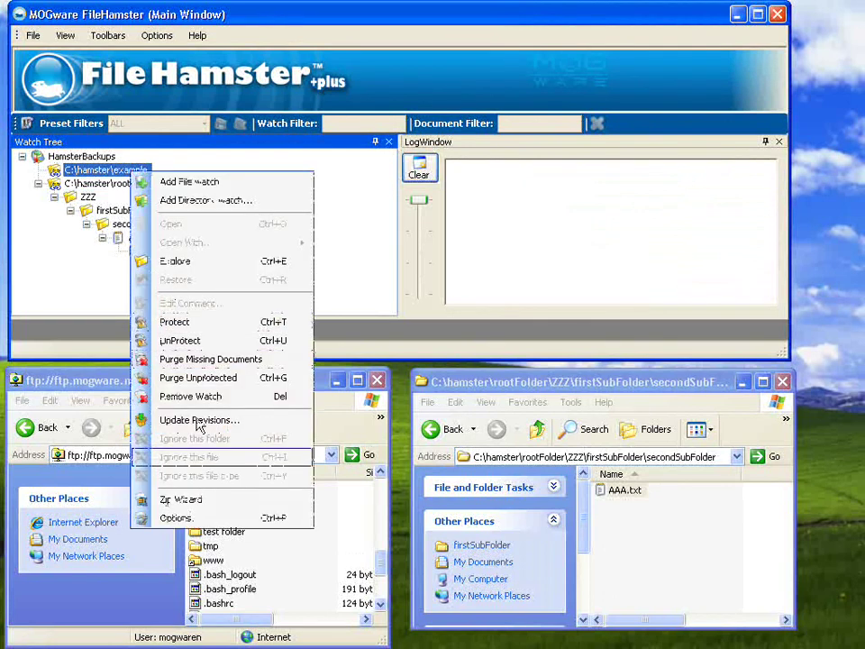
{"action": "left_click", "coordinate": [175, 517]}
{"action": "left_click", "coordinate": [259, 84]}
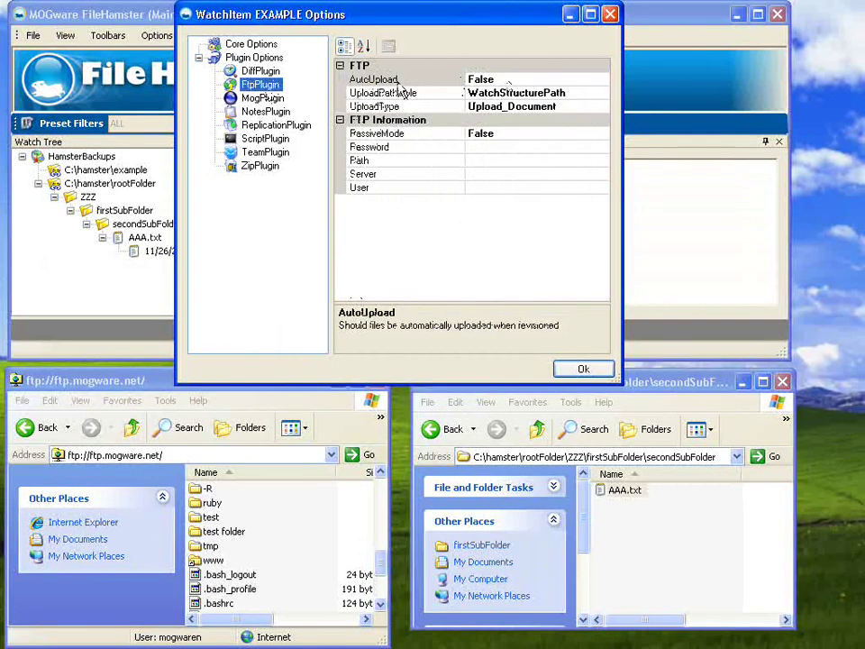
{"action": "left_click", "coordinate": [504, 79]}
{"action": "left_click", "coordinate": [505, 80]}
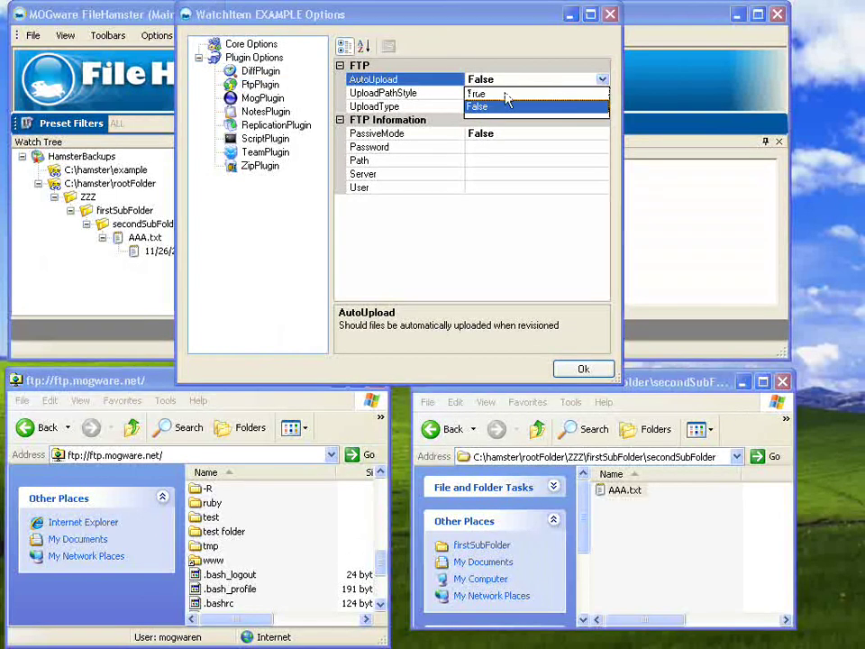
{"action": "left_click", "coordinate": [491, 96]}
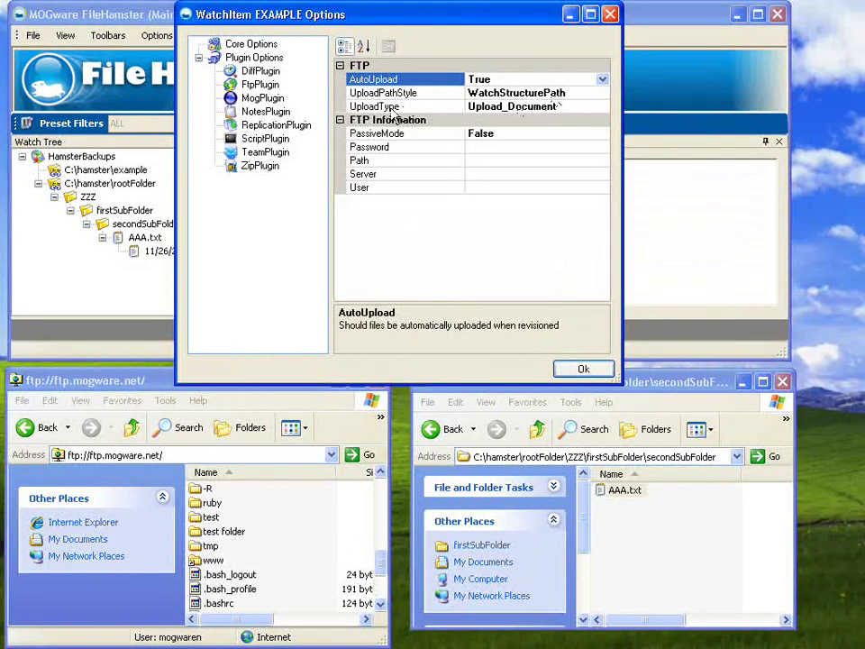
{"action": "left_click", "coordinate": [544, 112]}
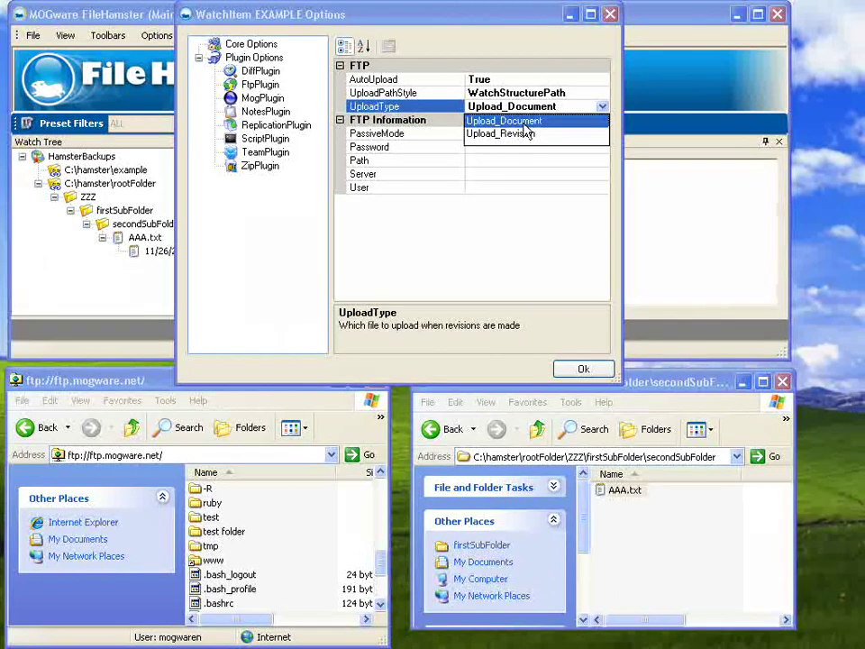
{"action": "left_click", "coordinate": [523, 131]}
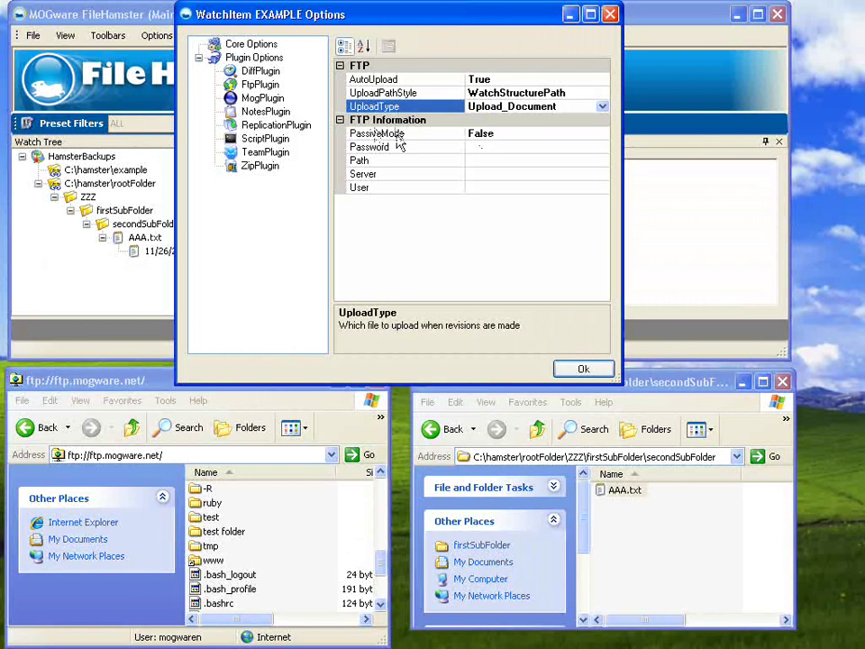
{"action": "left_click", "coordinate": [490, 147]}
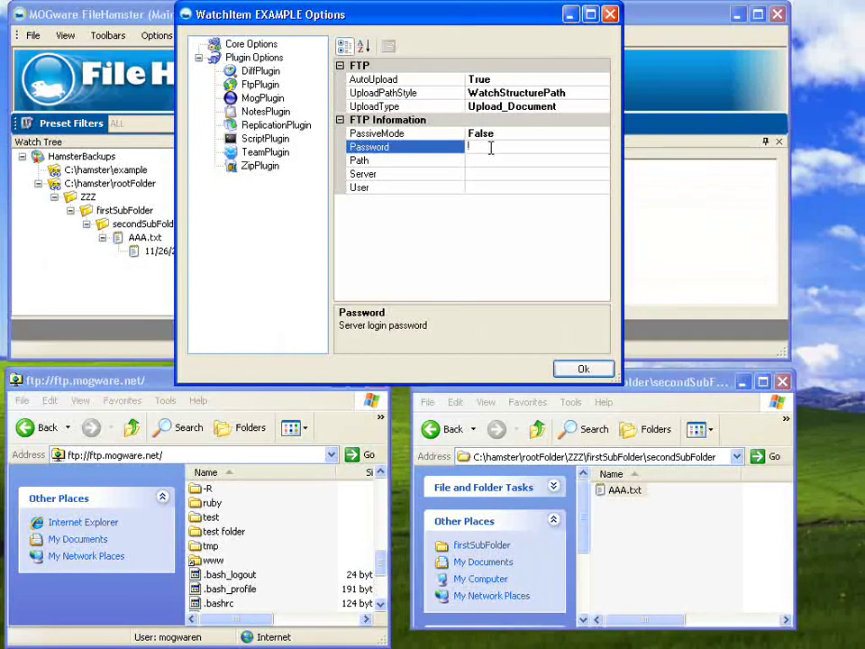
{"action": "type", "text": "password"}
{"action": "left_click", "coordinate": [488, 161]}
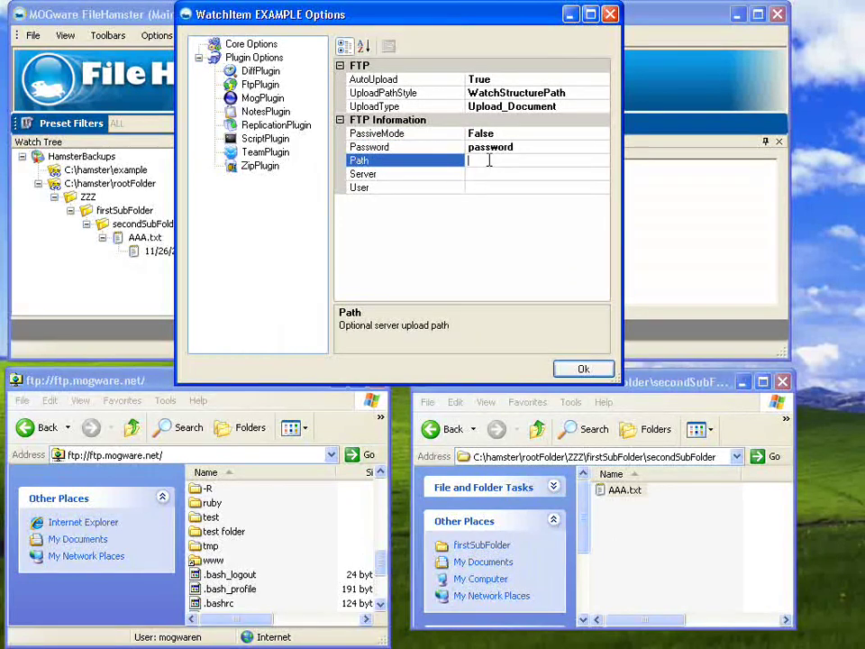
{"action": "type", "text": "/p"}
{"action": "type", "text": "u"}
{"action": "type", "text": "th"}
{"action": "left_click", "coordinate": [492, 174]}
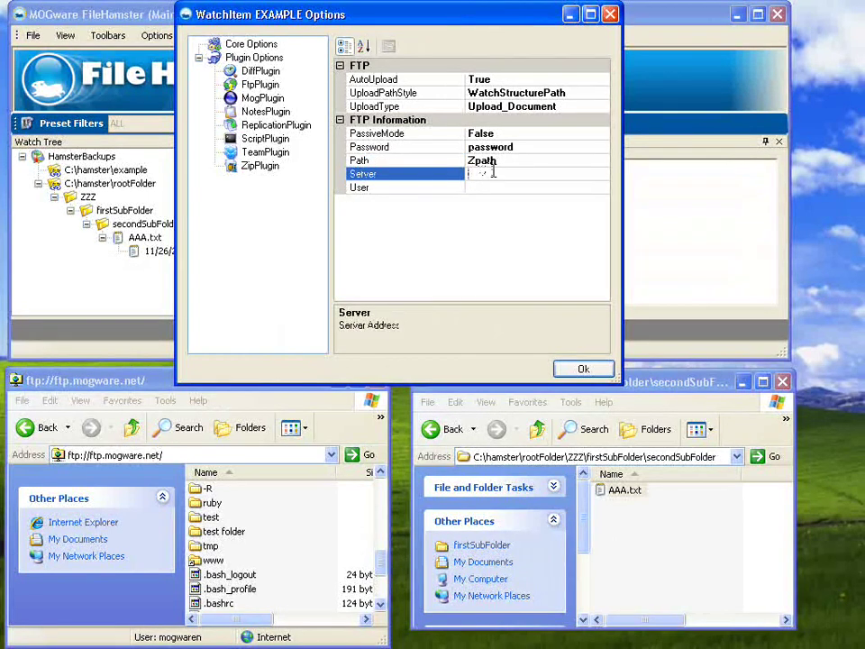
{"action": "type", "text": "www.ftp.com"}
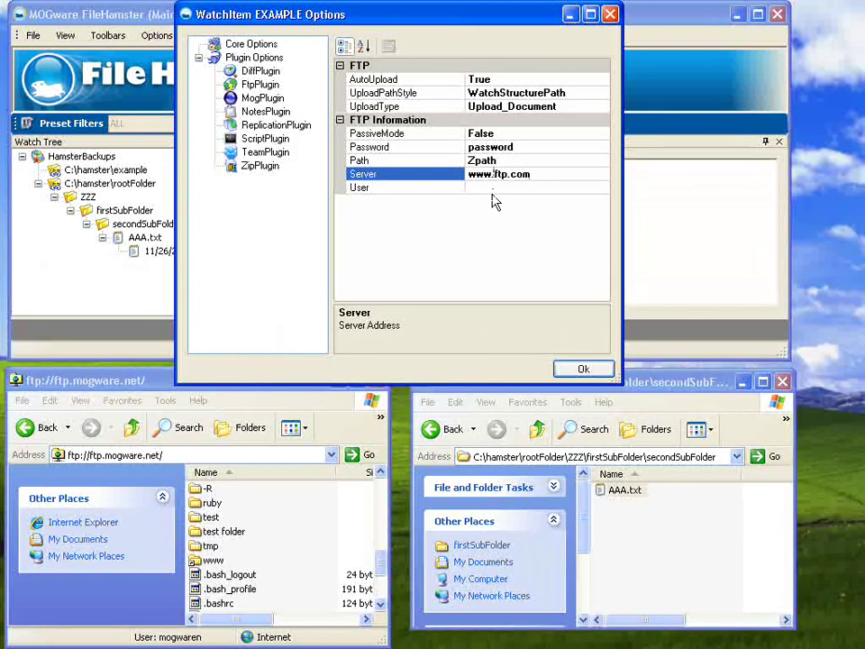
{"action": "left_click", "coordinate": [493, 187]}
{"action": "type", "text": "admi"}
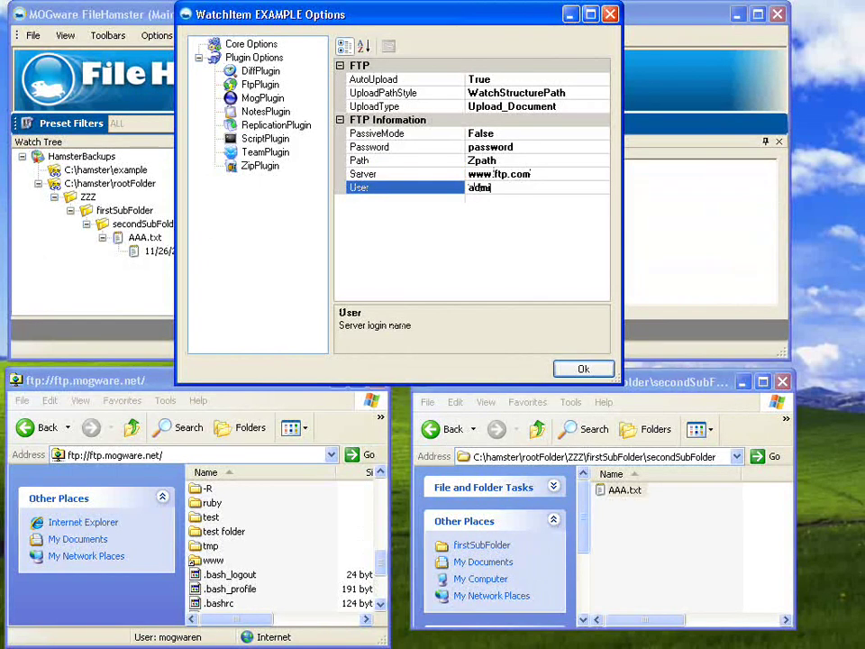
{"action": "type", "text": "n"}
Accept the FTP settings and open AAA.txt from the rootFolder watch in Notepad.
{"action": "left_click", "coordinate": [584, 369]}
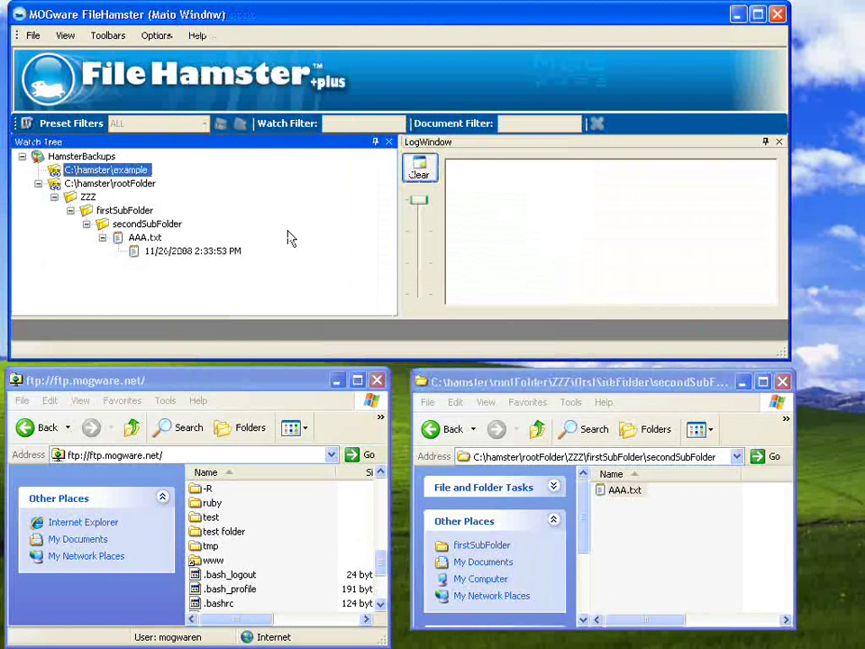
{"action": "left_click", "coordinate": [123, 185]}
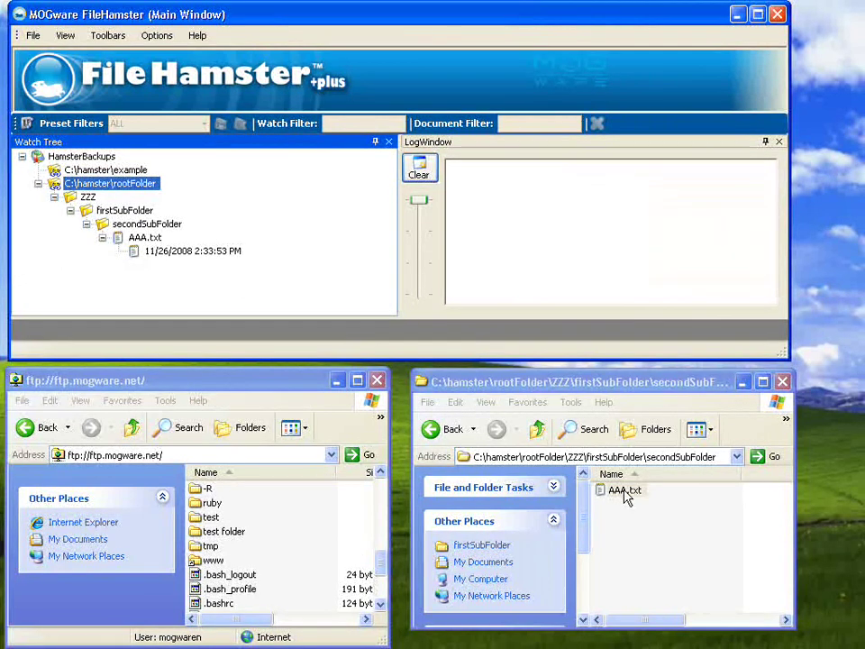
{"action": "double_click", "coordinate": [625, 493]}
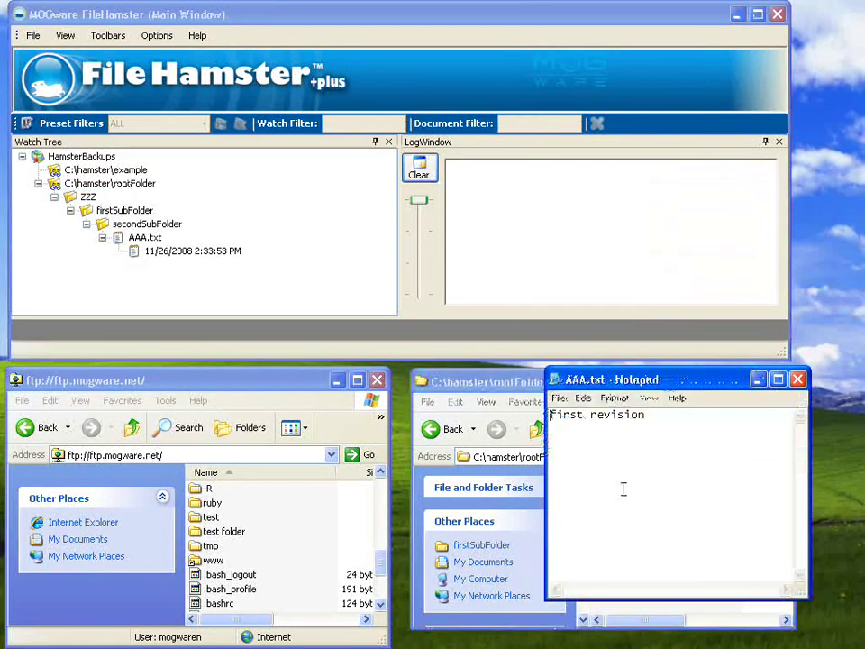
Add a 'second revision' line below the first revision and save AAA.txt on closing.
{"action": "left_click", "coordinate": [651, 417]}
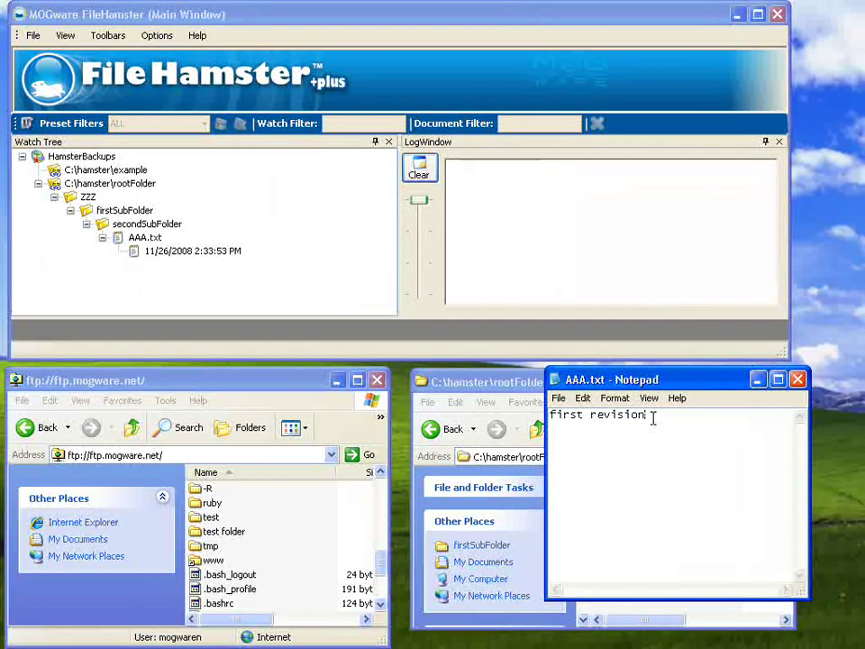
{"action": "key", "text": "Return"}
{"action": "type", "text": "second rev"}
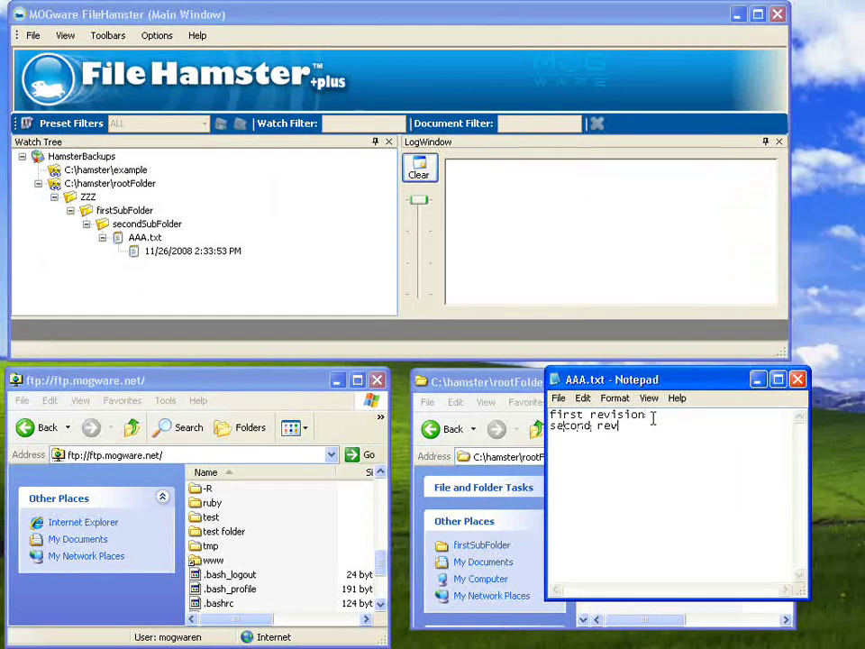
{"action": "type", "text": "ision"}
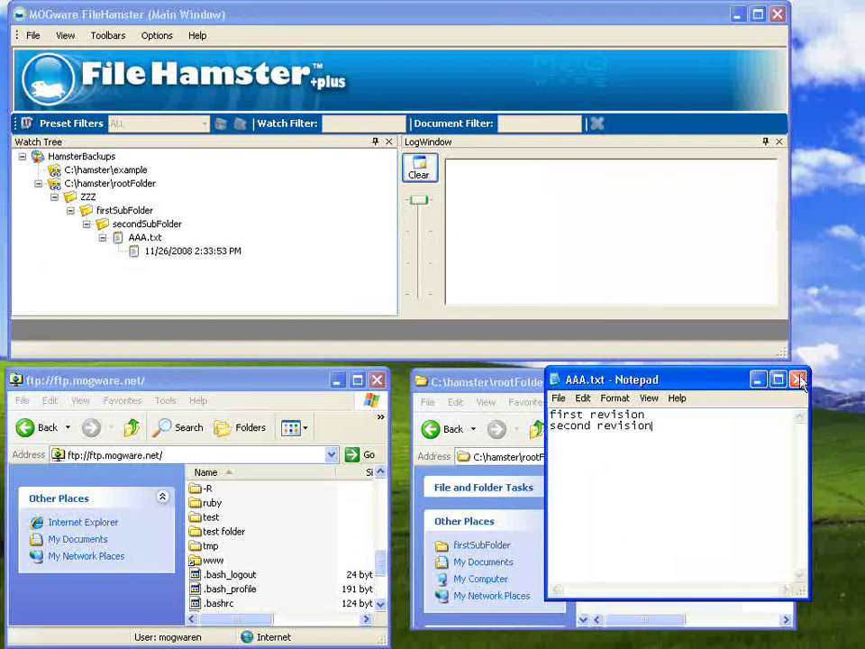
{"action": "key", "text": "alt+F4"}
{"action": "left_click", "coordinate": [368, 384]}
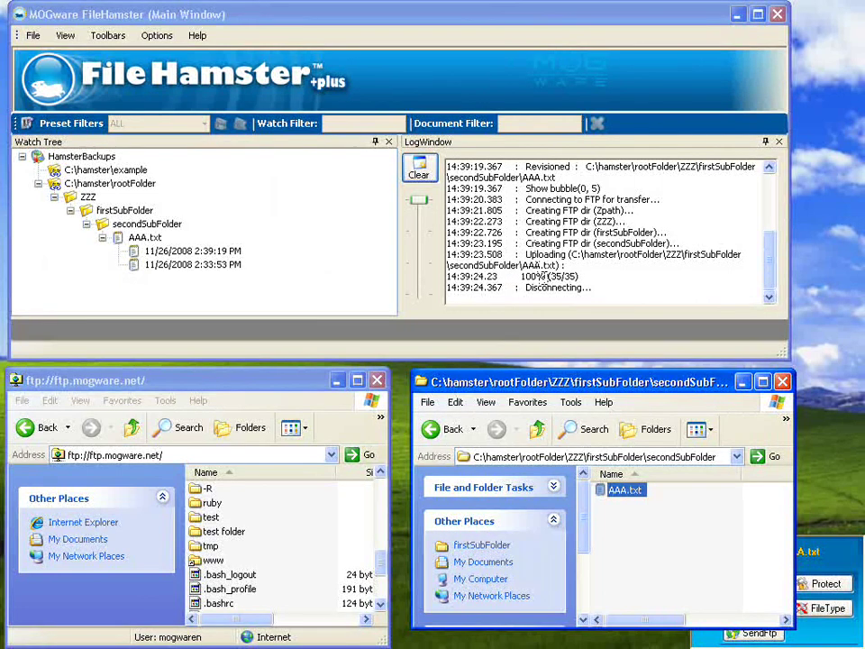
Refresh the FTP Explorer listing once the AAA.txt upload reaches 100%.
{"action": "right_click", "coordinate": [299, 504]}
{"action": "left_click", "coordinate": [355, 391]}
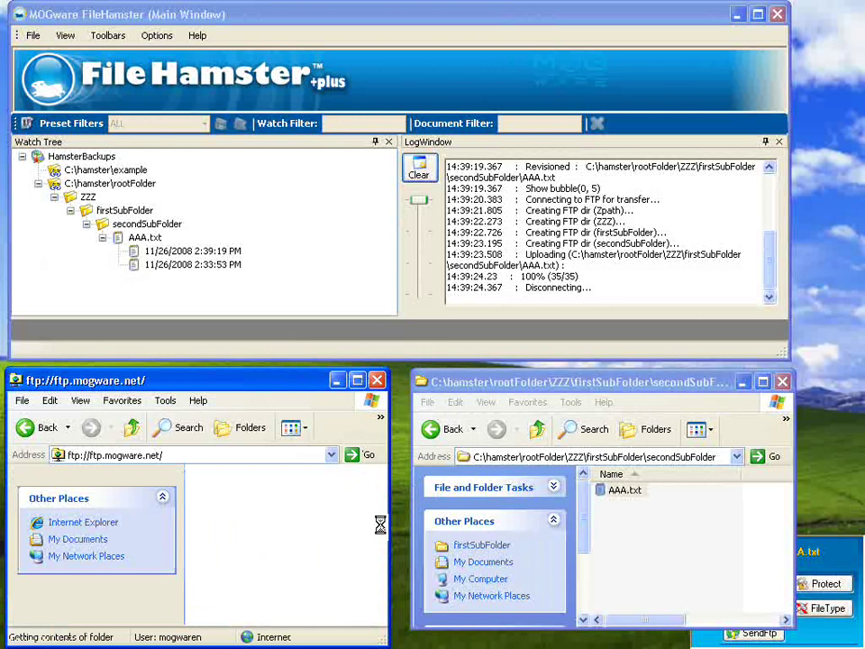
Browse the FTP site into Zpath/ZZZ/firstSubFolder/secondSubFolder and select the 35-byte AAA.txt.
{"action": "left_click_drag", "start_coordinate": [380, 532], "coordinate": [381, 577]}
{"action": "double_click", "coordinate": [215, 546]}
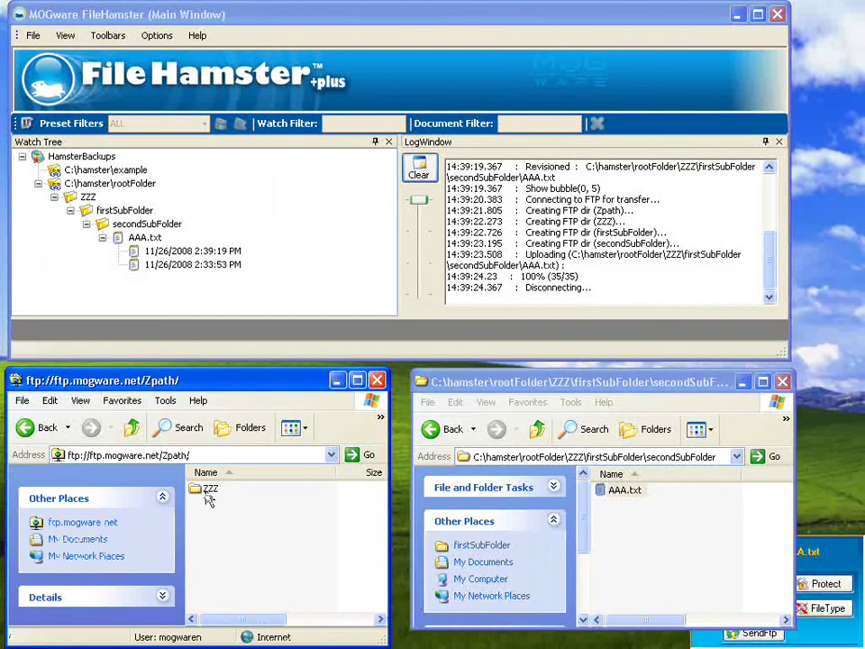
{"action": "double_click", "coordinate": [208, 497]}
{"action": "double_click", "coordinate": [206, 494]}
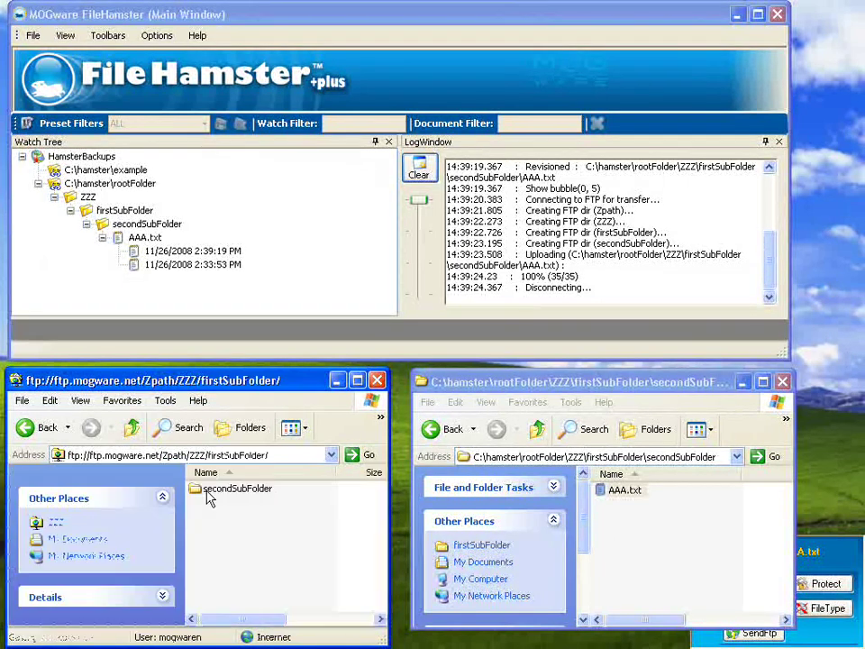
{"action": "double_click", "coordinate": [206, 491]}
{"action": "left_click", "coordinate": [213, 494]}
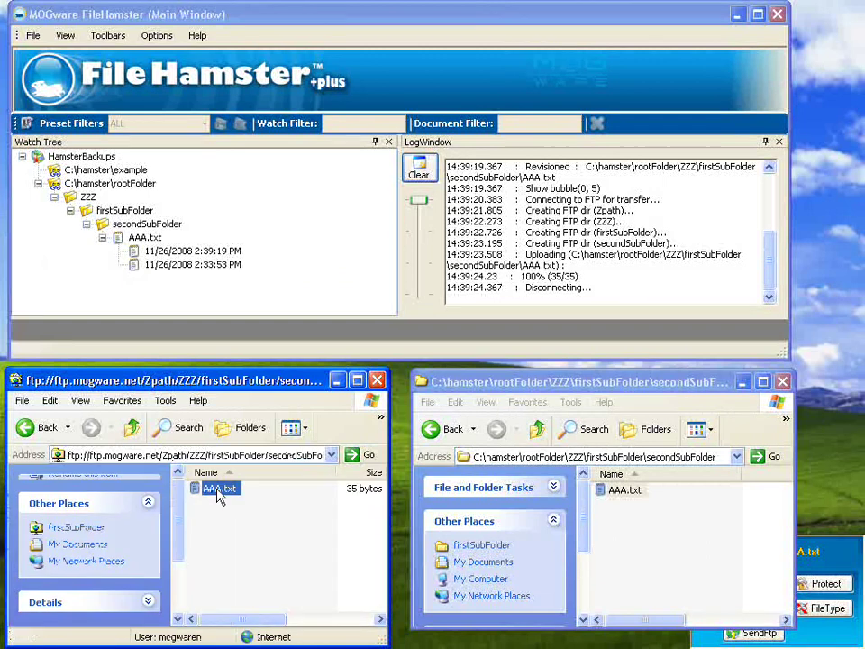